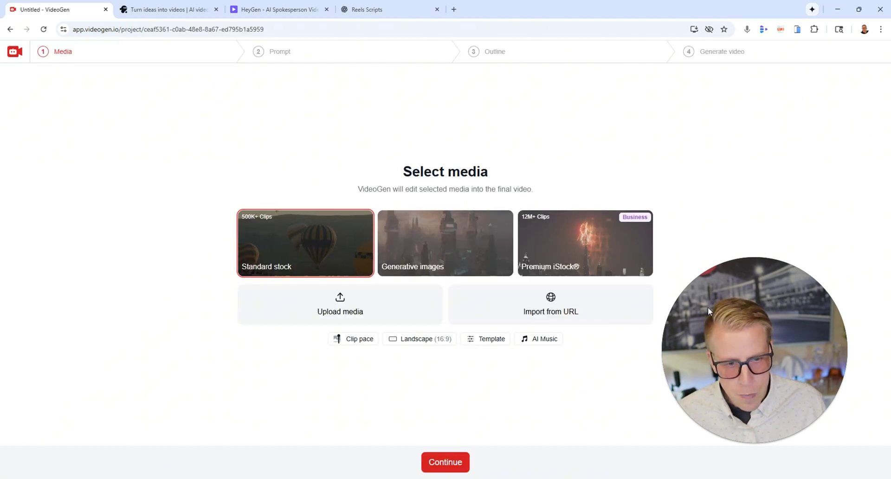
- Keep Standard stock footage as the media and continue to the Prompt step
drag(730, 331, 735, 341)
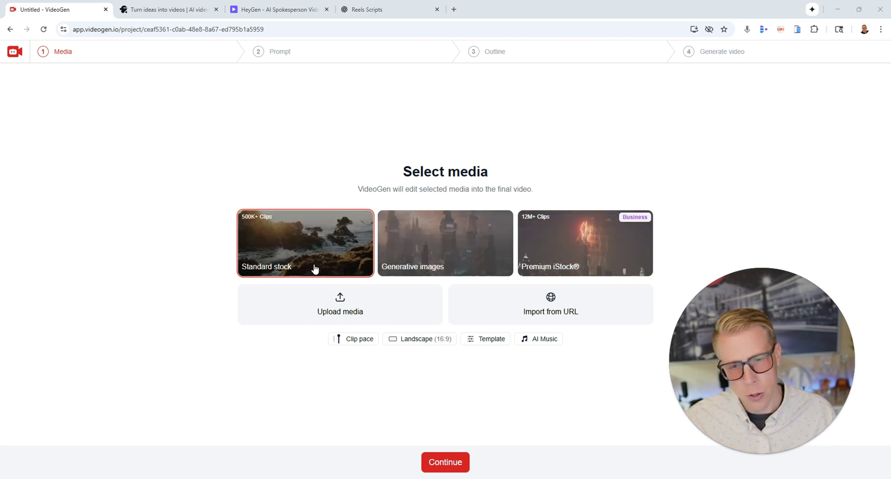
click(461, 470)
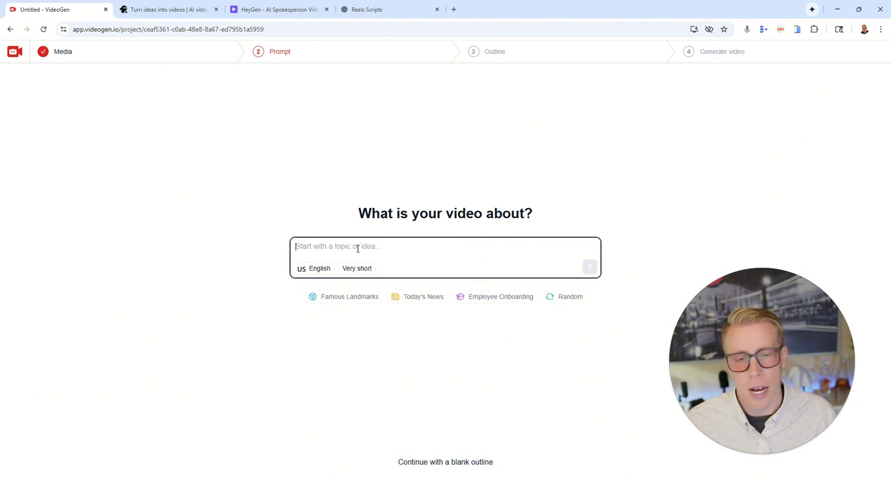
- Return to the VideoGen home and open the Content Creator Video project
click(15, 54)
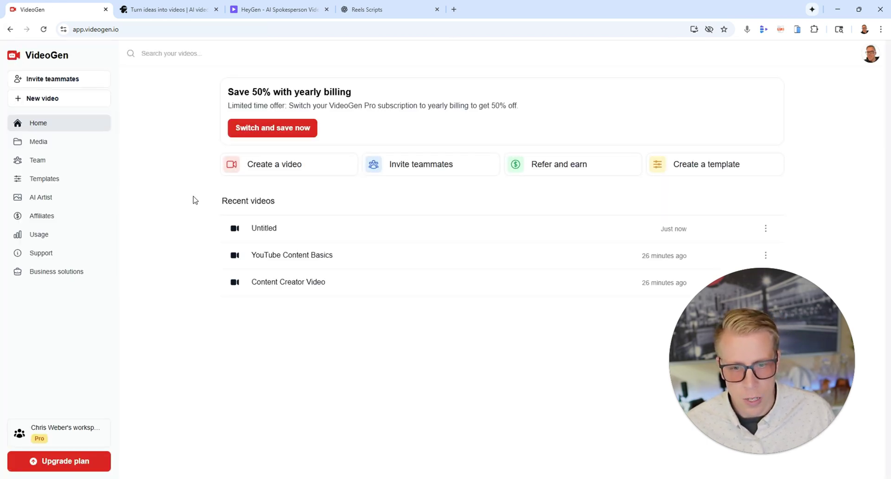
drag(745, 347, 86, 357)
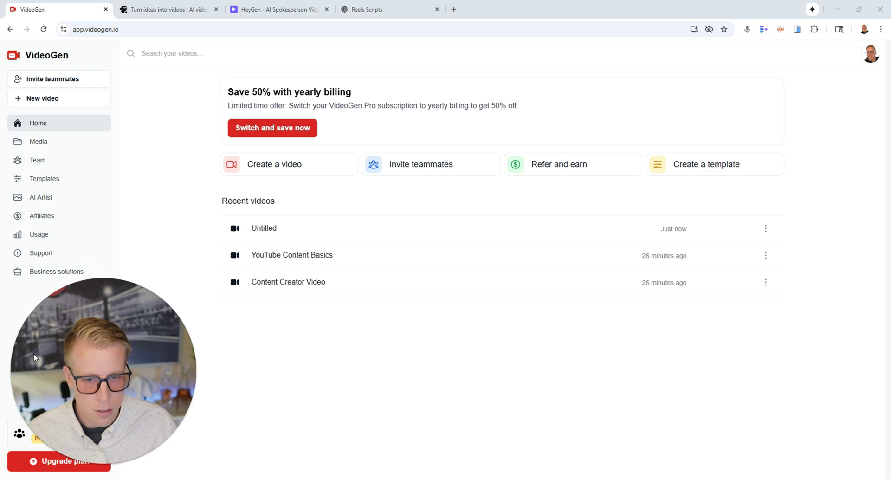
click(300, 287)
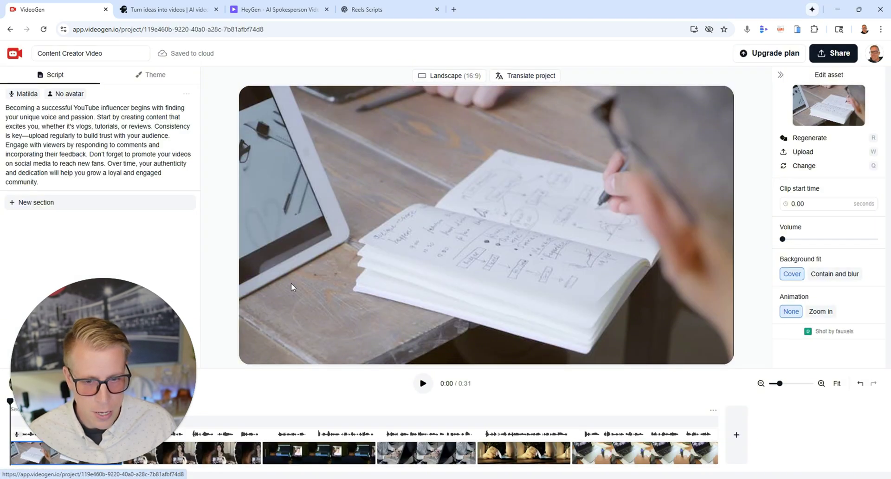
drag(161, 364, 867, 365)
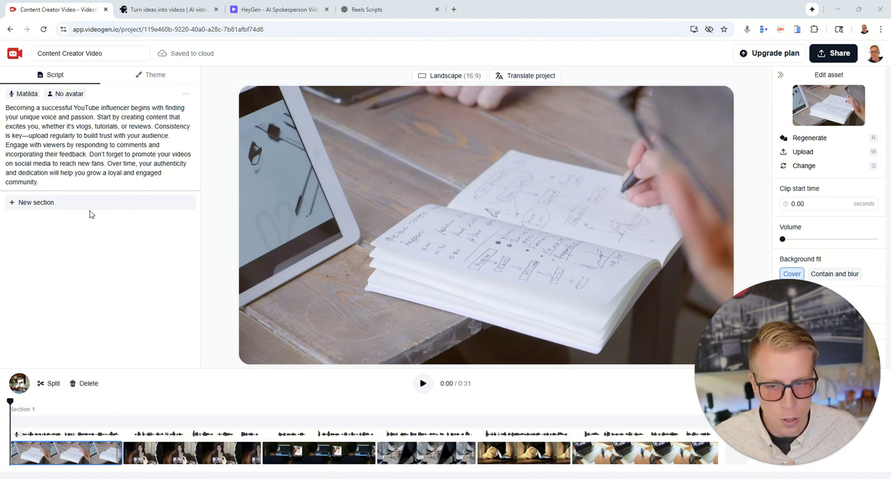
- Glance at the Reels Scripts chat in ChatGPT, then return to the Content Creator Video tab
click(386, 9)
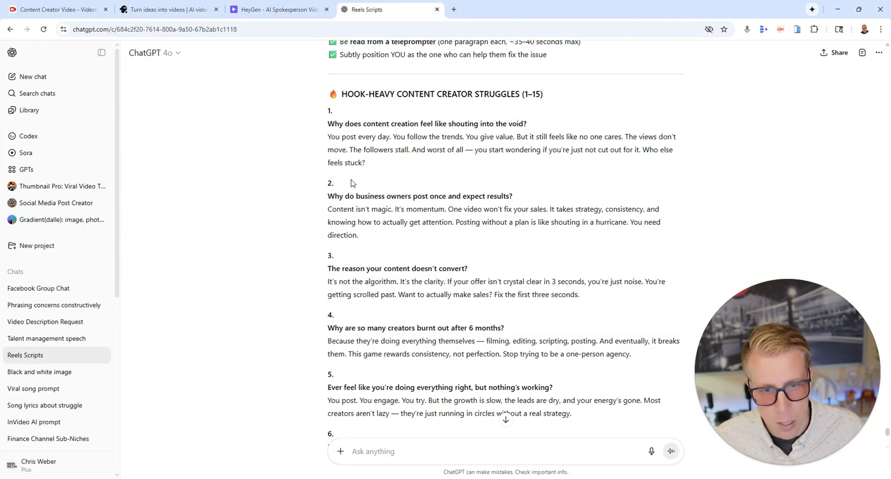
click(58, 6)
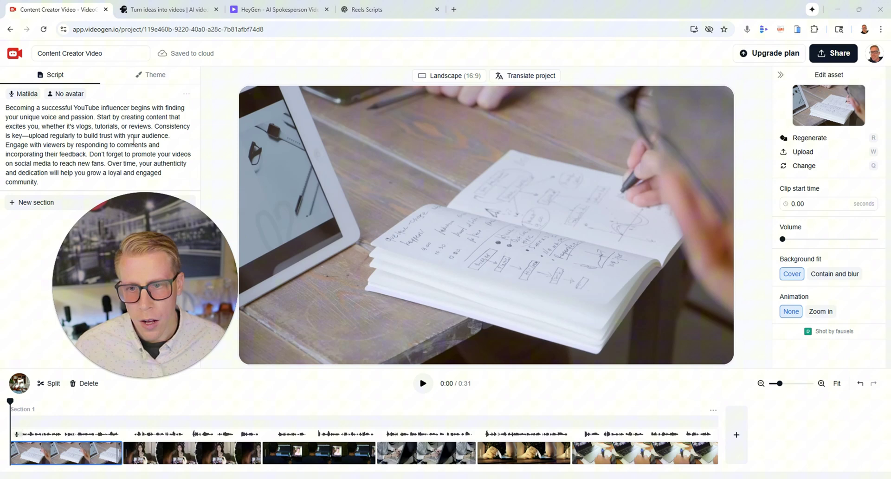
- Check the video's Theme settings, return to the script, and check the system volume
click(153, 76)
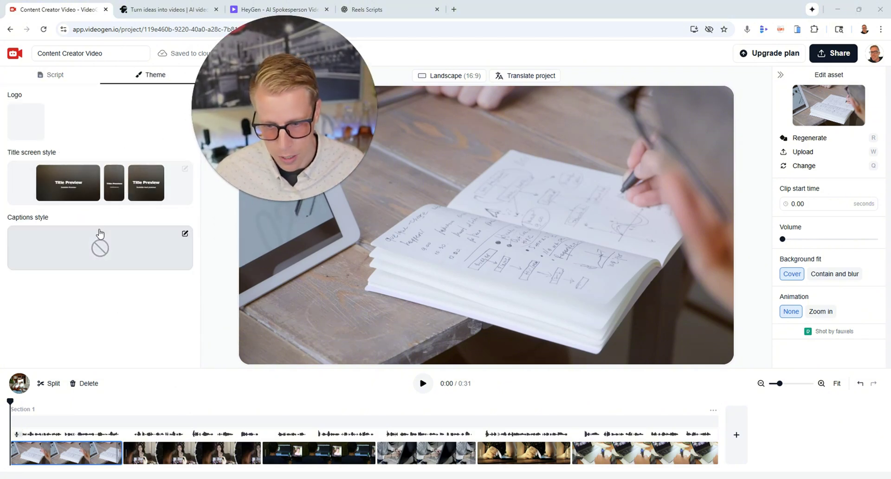
click(50, 74)
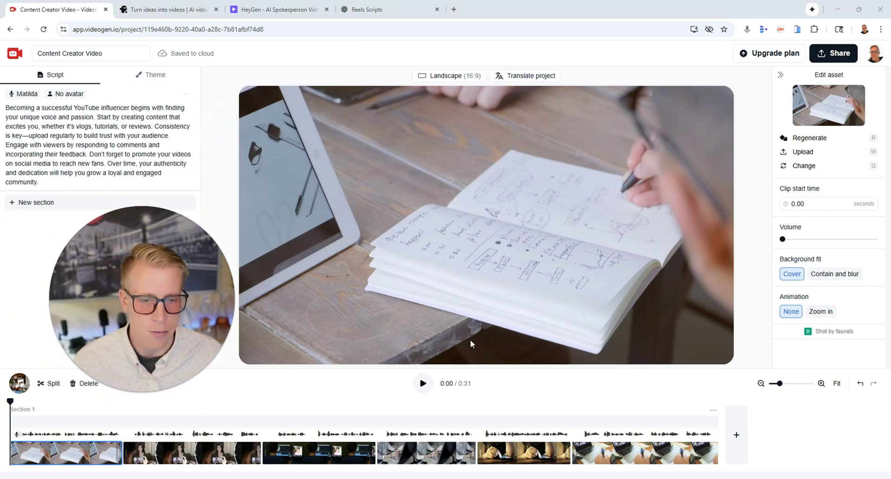
key(super+a)
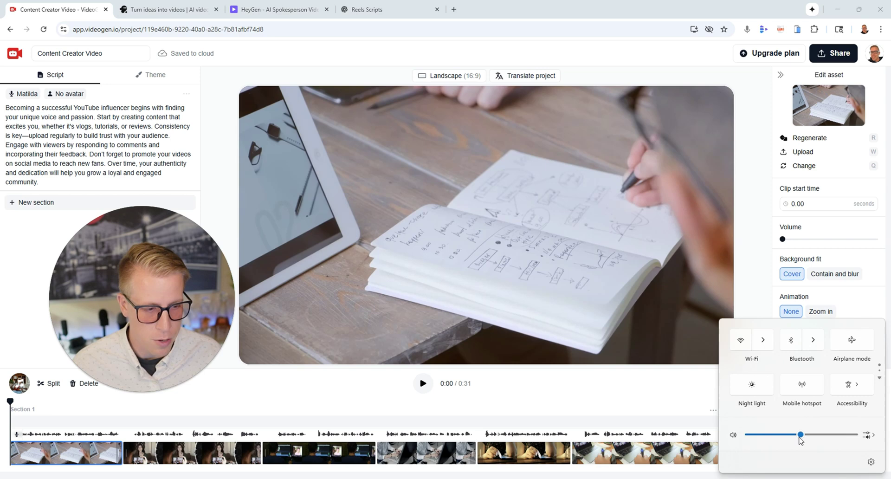
click(148, 345)
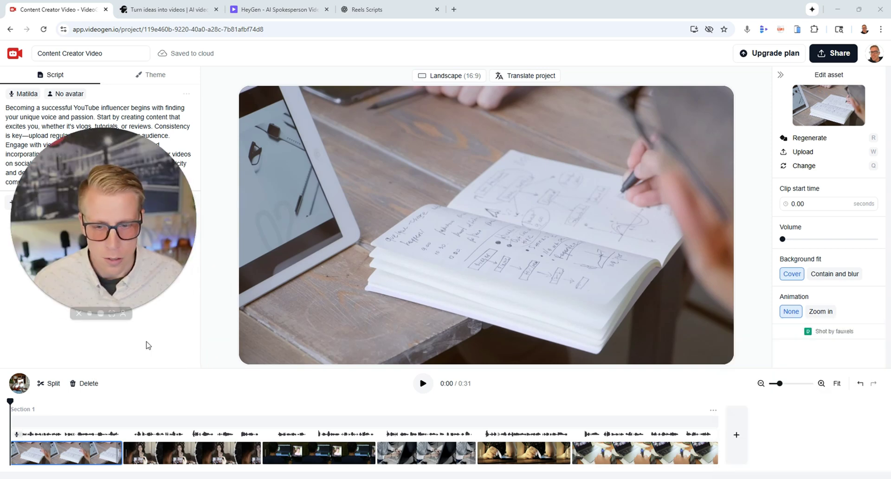
- Play the preview to 0:04, then skip the playhead ahead to the next clip
click(423, 384)
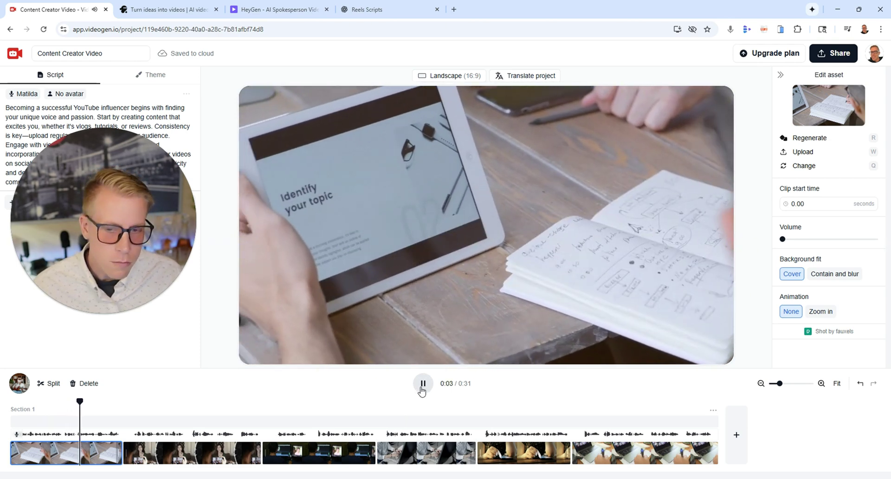
click(421, 387)
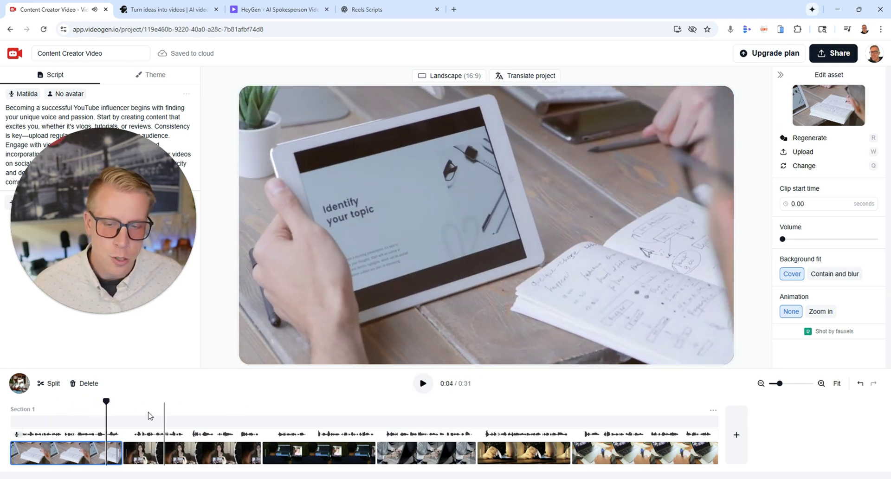
drag(106, 406, 449, 418)
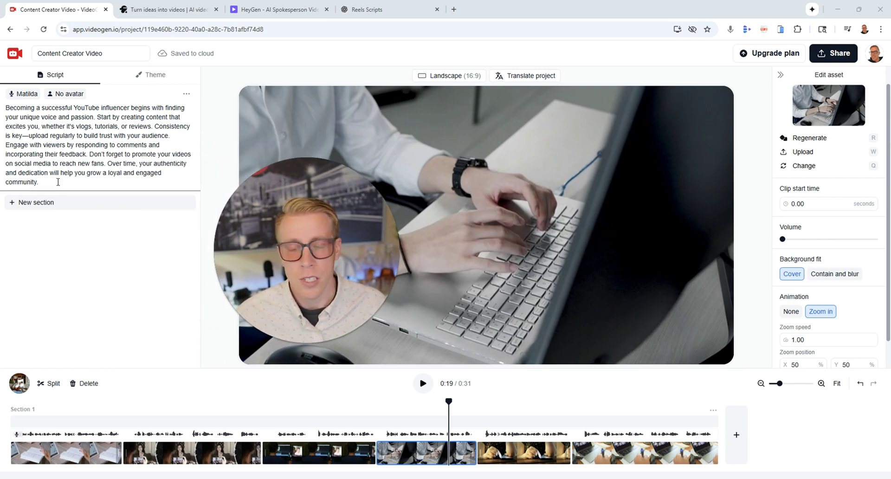
- Select the script paragraph and Section 1, skip the preview to 0:27, then return home
drag(53, 184, 2, 96)
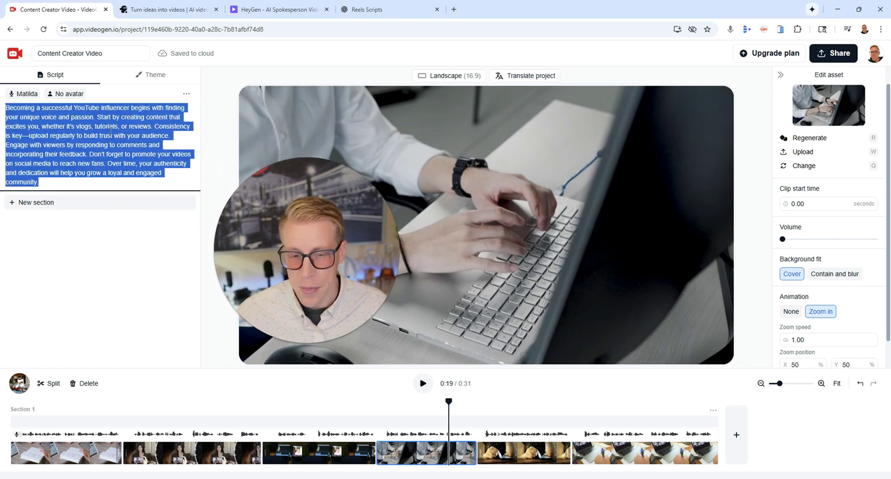
drag(286, 239, 149, 197)
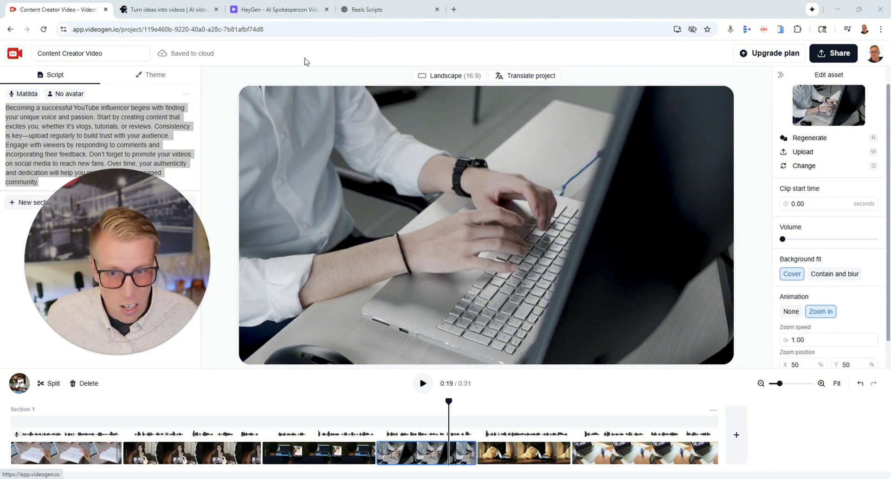
click(483, 414)
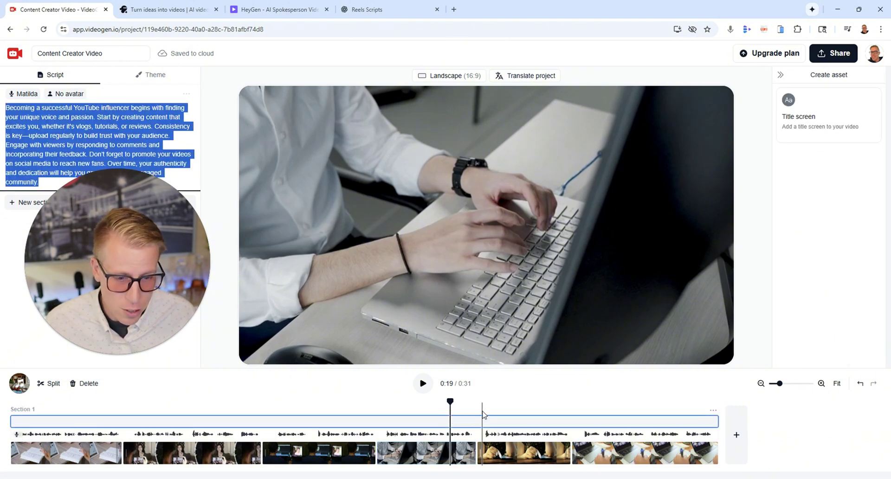
drag(450, 401, 613, 401)
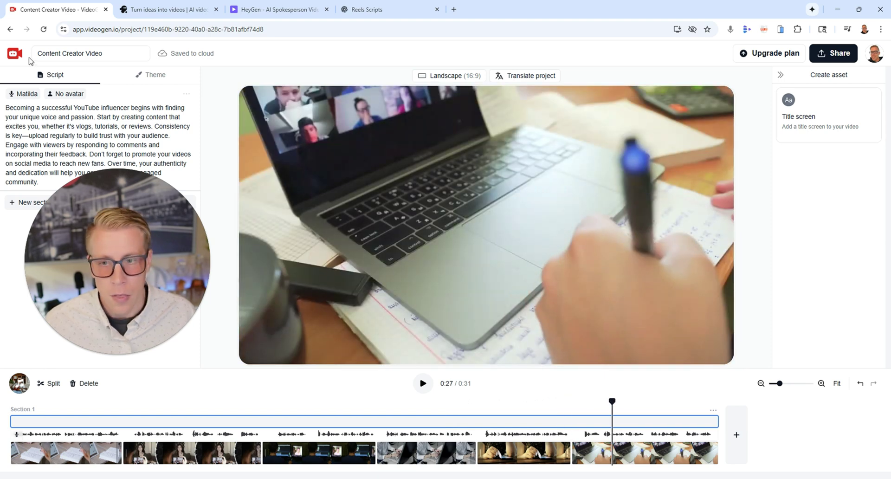
click(13, 55)
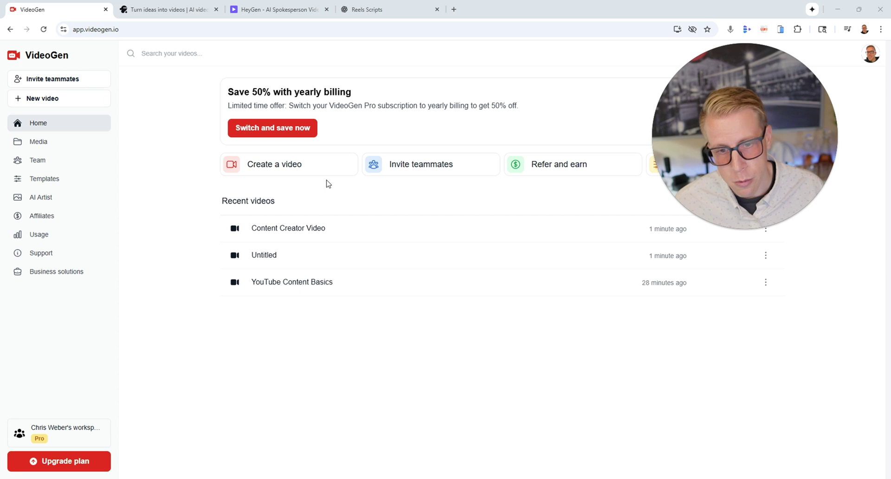
- Start a new video, try Premium iStock media, and dismiss the Business upgrade offer
click(279, 165)
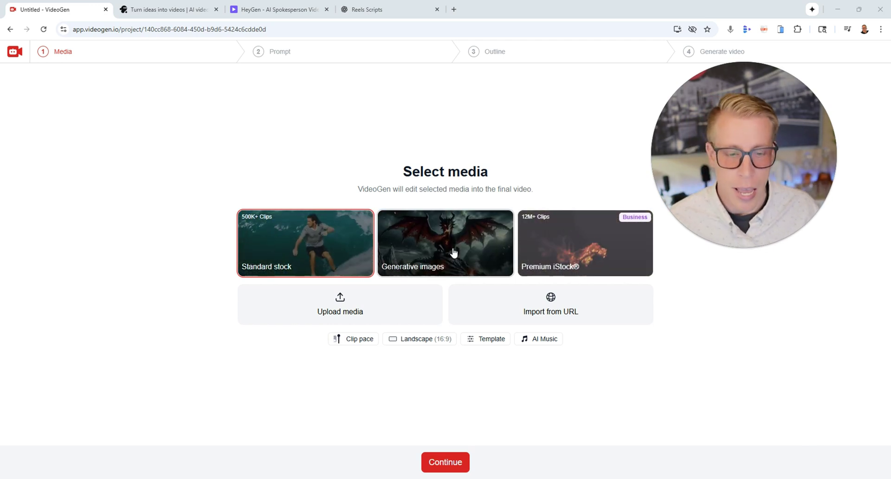
click(598, 247)
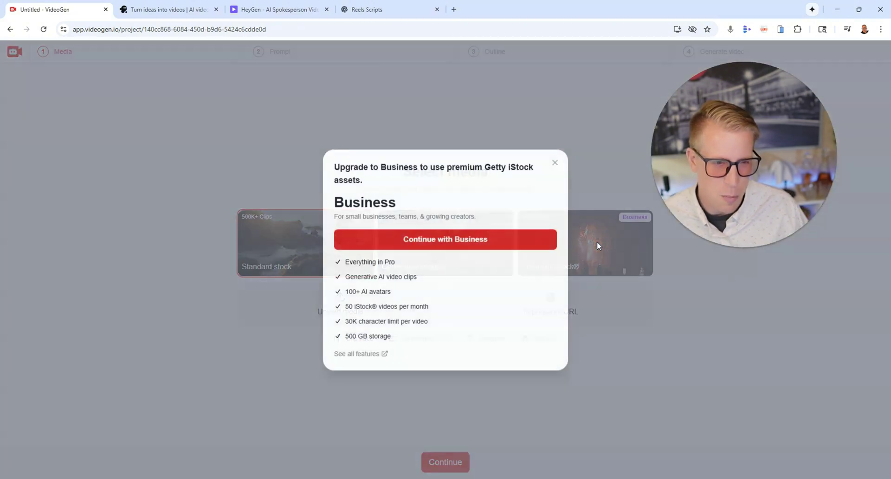
click(554, 164)
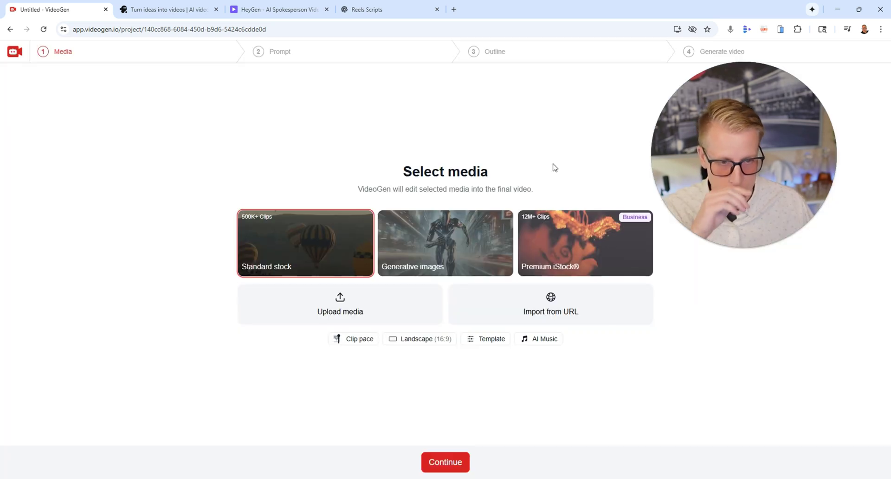
- Keep the Landscape (16:9) aspect ratio and continue to the Prompt step
click(416, 342)
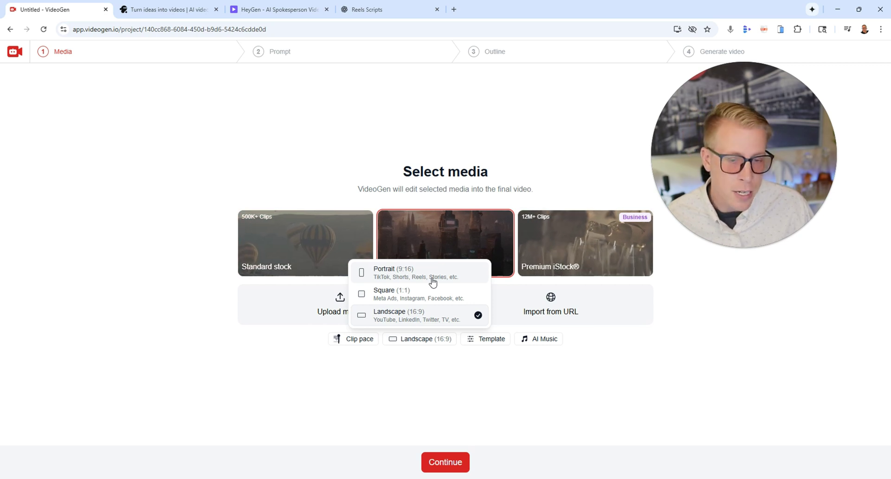
click(483, 401)
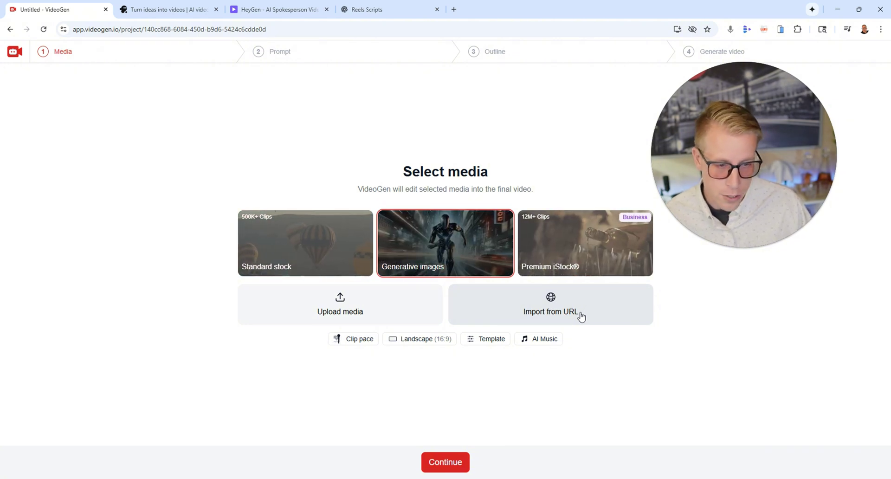
click(448, 462)
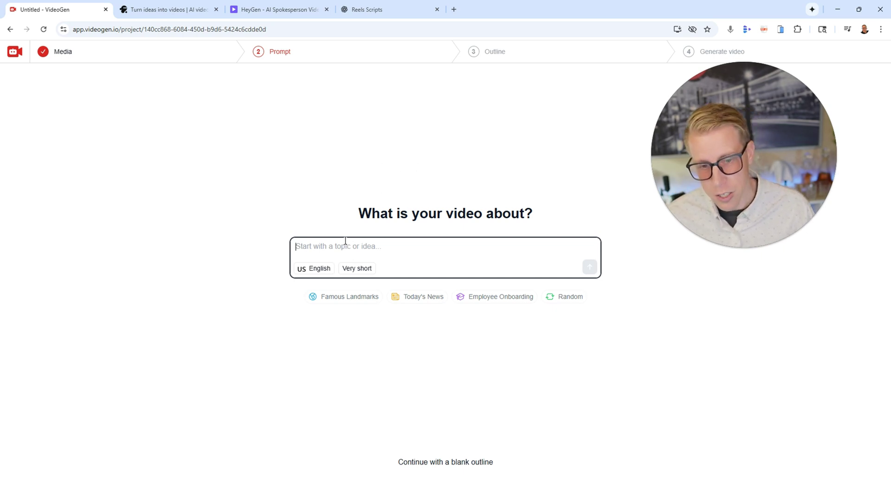
click(390, 9)
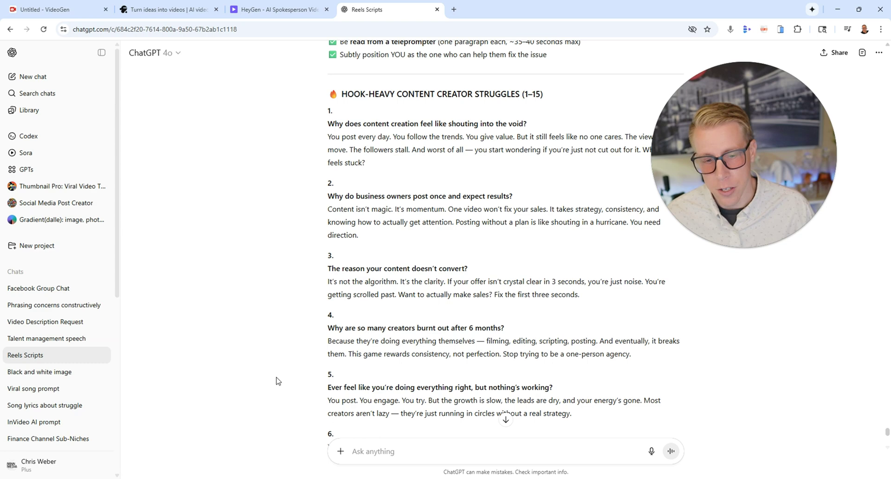
scroll(277, 381, down, 5)
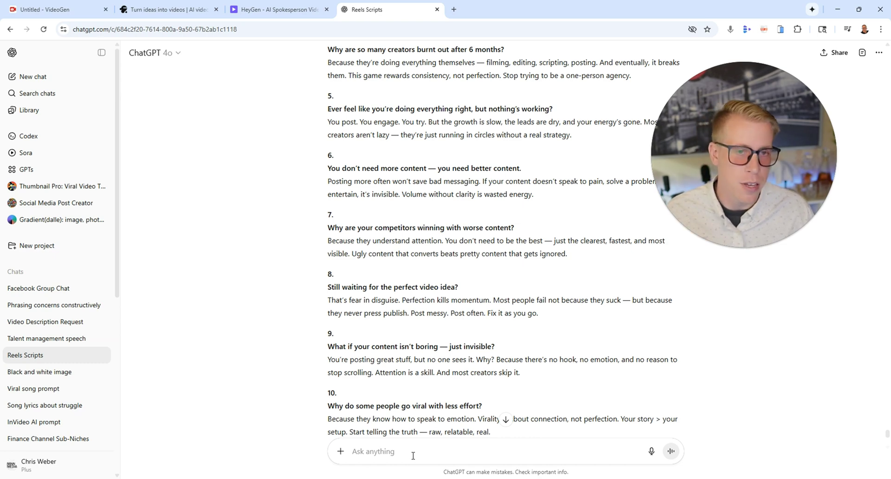
click(92, 18)
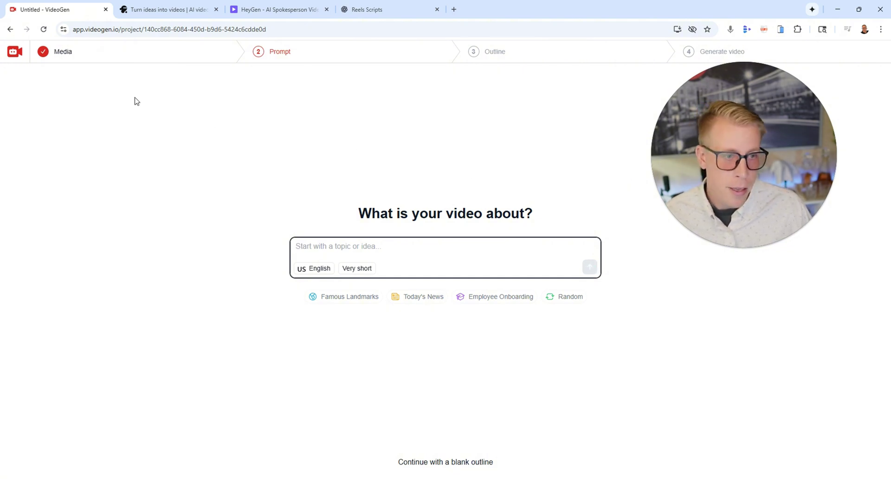
- Open the YouTube Content Basics project from the VideoGen home
click(14, 52)
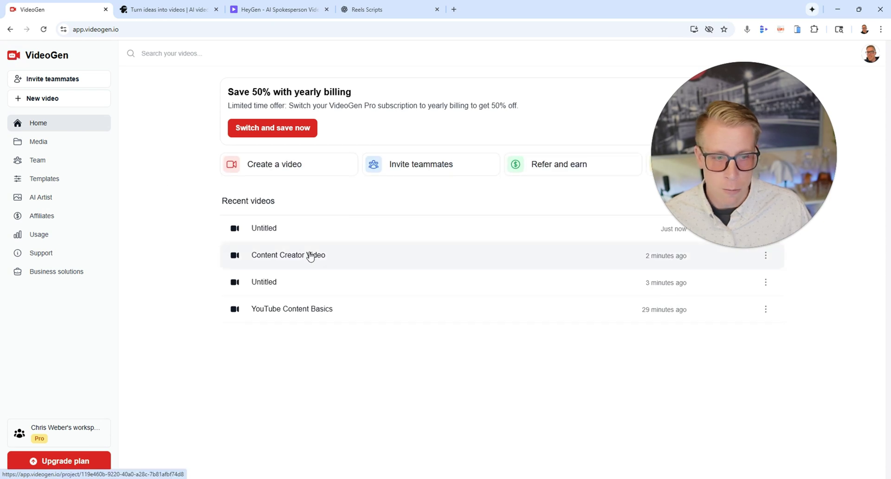
click(317, 310)
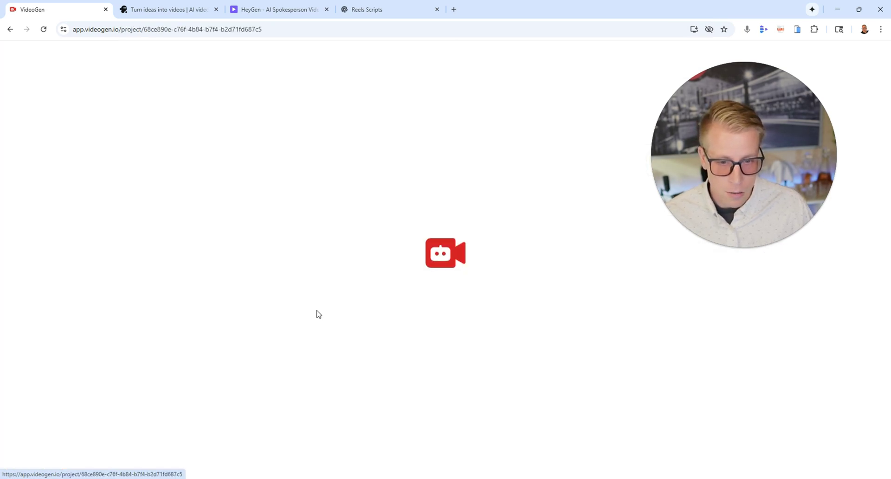
drag(752, 168, 118, 290)
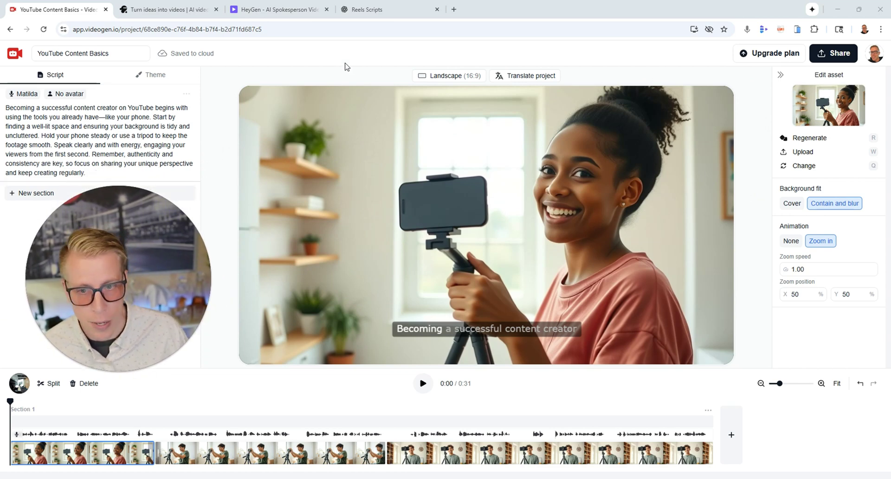
drag(132, 283, 146, 304)
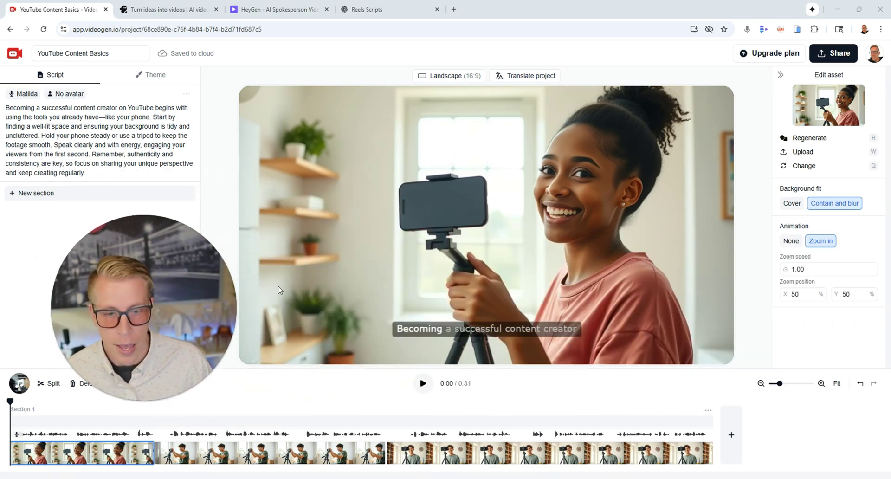
- Play the preview to 0:10, then move the playhead forward to 0:14
click(423, 383)
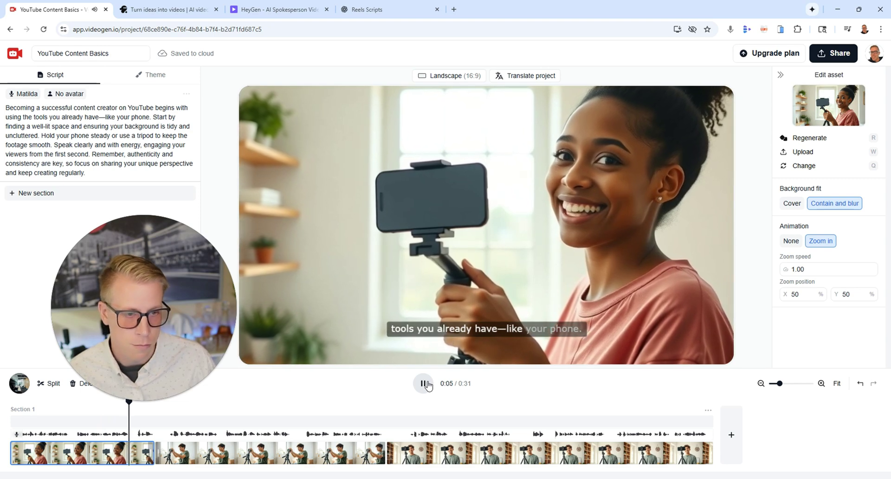
click(428, 385)
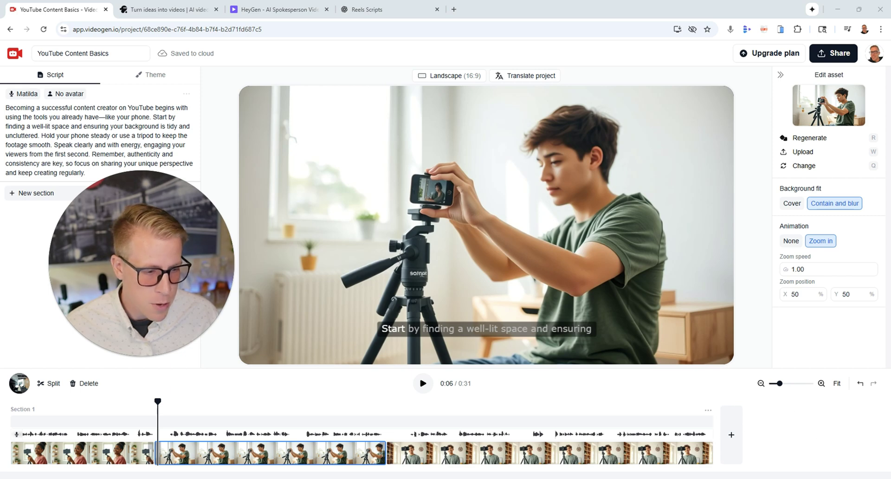
key(super+a)
key(Escape)
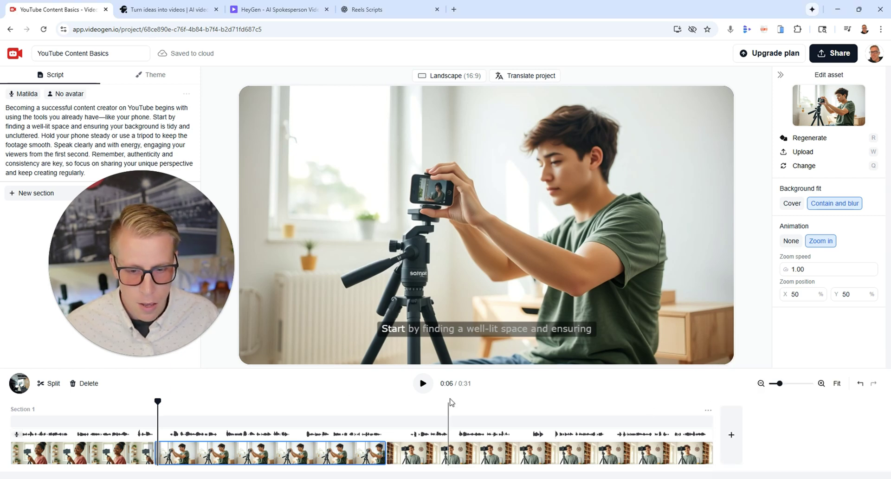
click(422, 383)
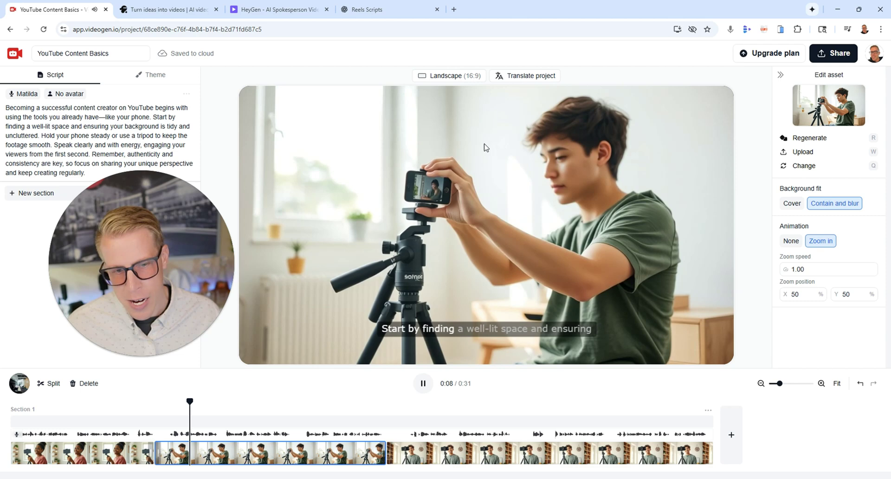
click(427, 387)
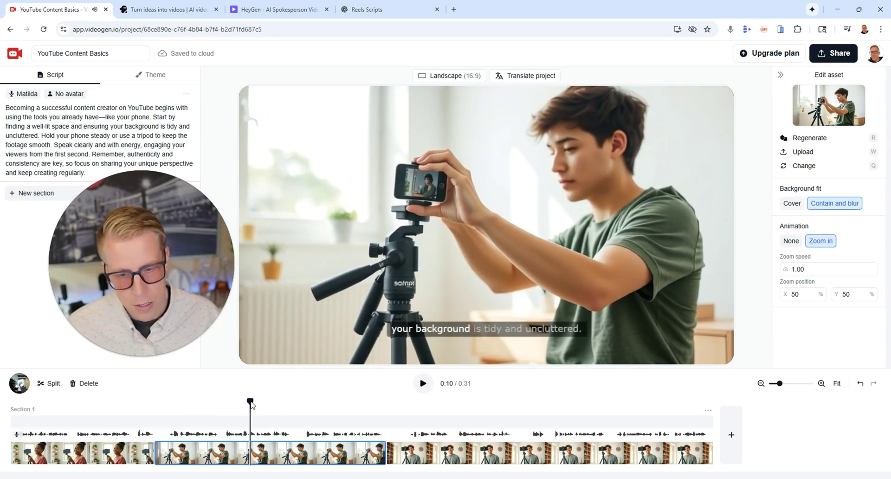
mouse_move(251, 406)
mouse_down()
mouse_move(633, 412)
mouse_move(130, 414)
mouse_move(238, 413)
mouse_up()
mouse_move(175, 311)
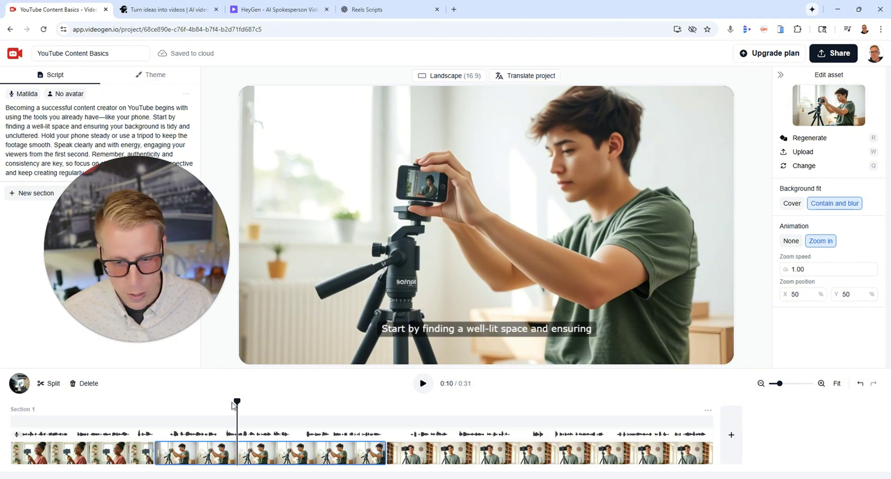
drag(234, 405, 10, 403)
click(418, 387)
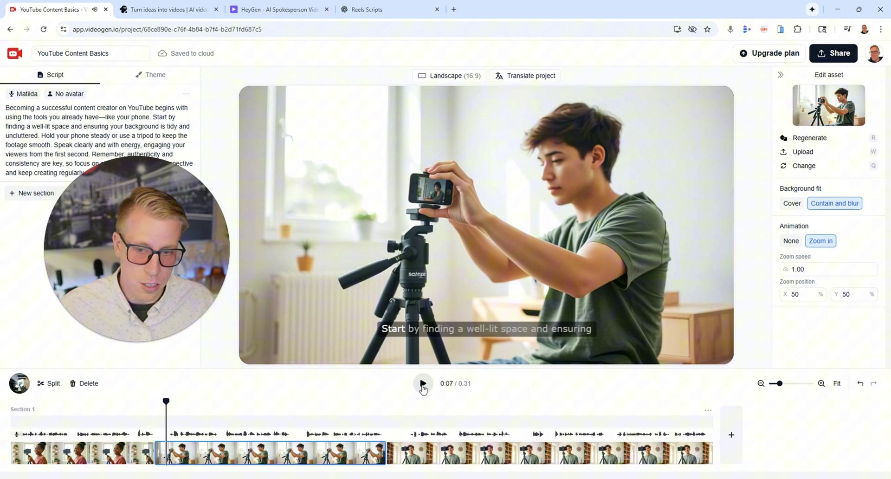
drag(168, 405, 387, 416)
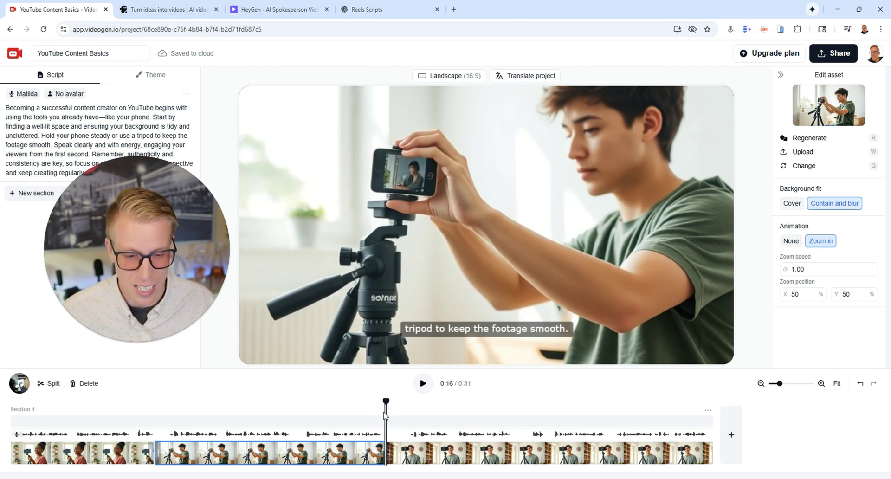
click(161, 408)
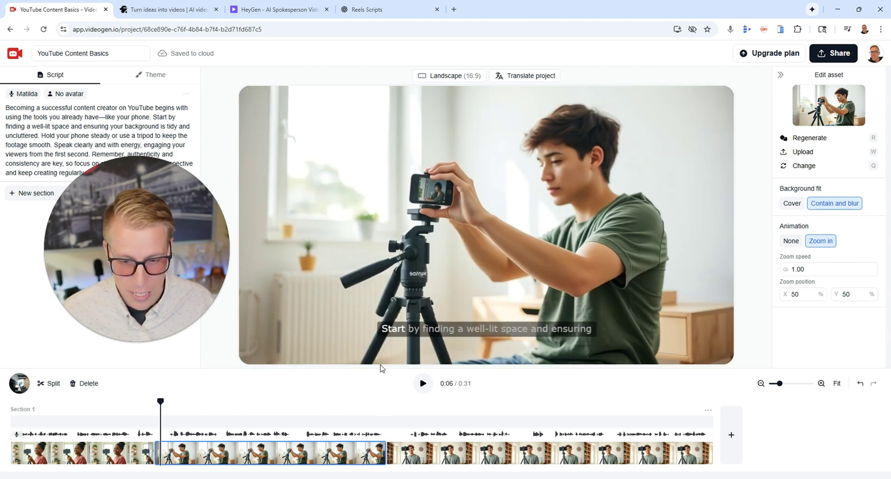
drag(161, 402, 156, 403)
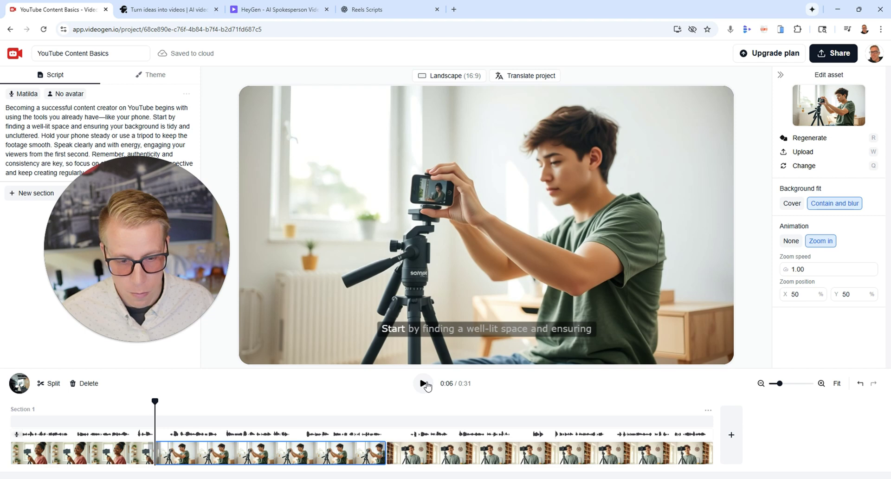
click(425, 384)
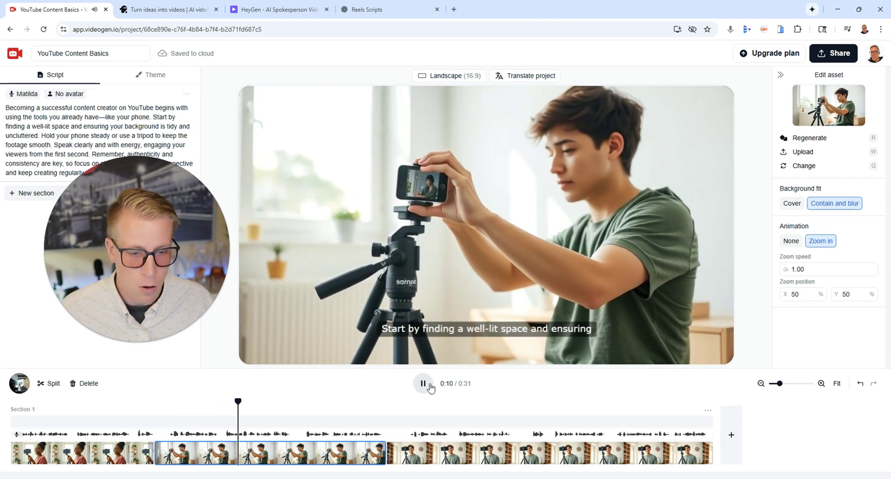
click(424, 383)
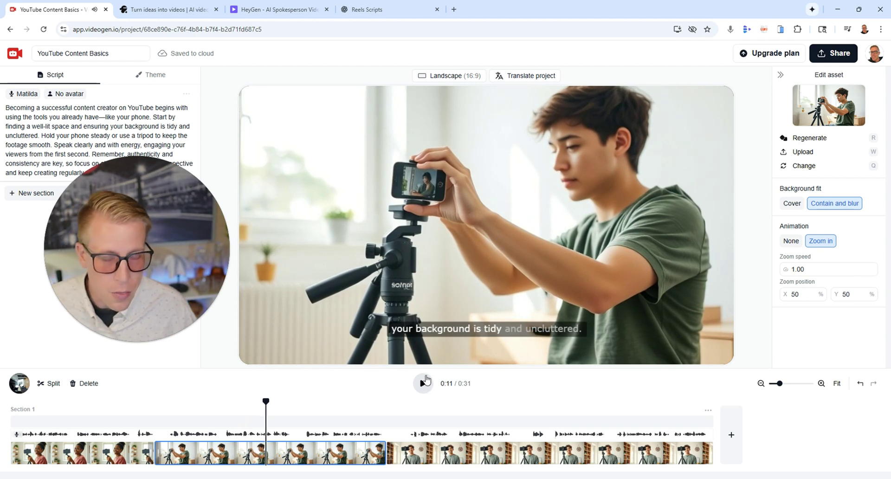
drag(165, 288, 163, 311)
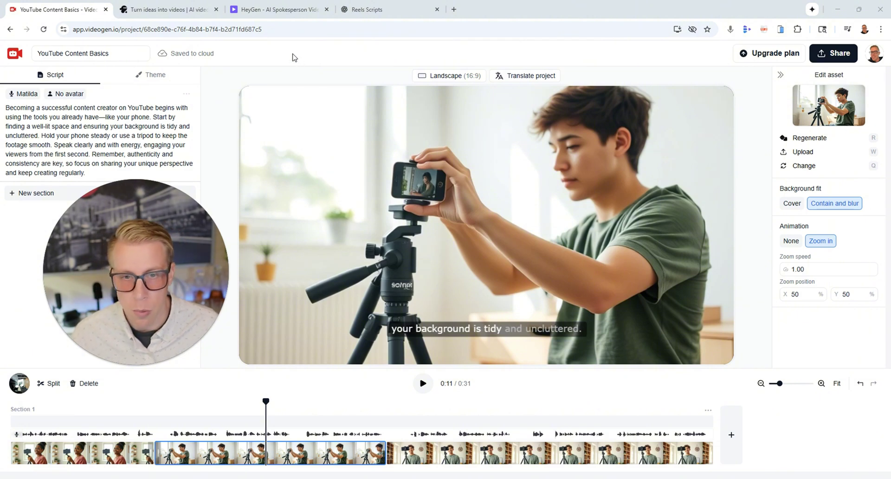
- Play Broke But Dreaming, jump to the cat-on-bench scene, pause, and go back to the workspace
click(184, 12)
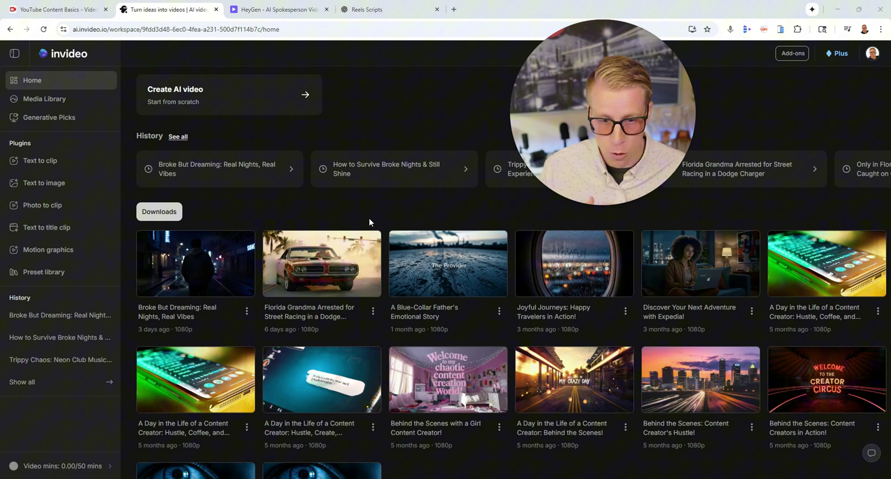
drag(575, 195, 631, 191)
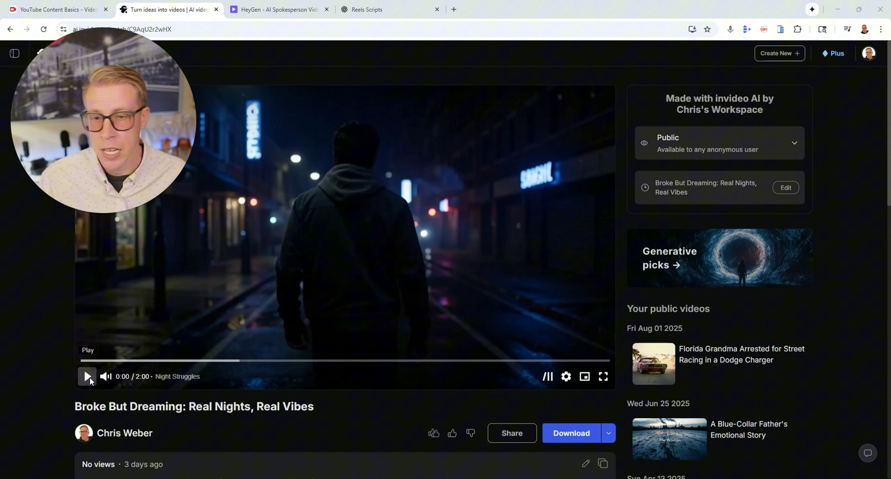
click(88, 375)
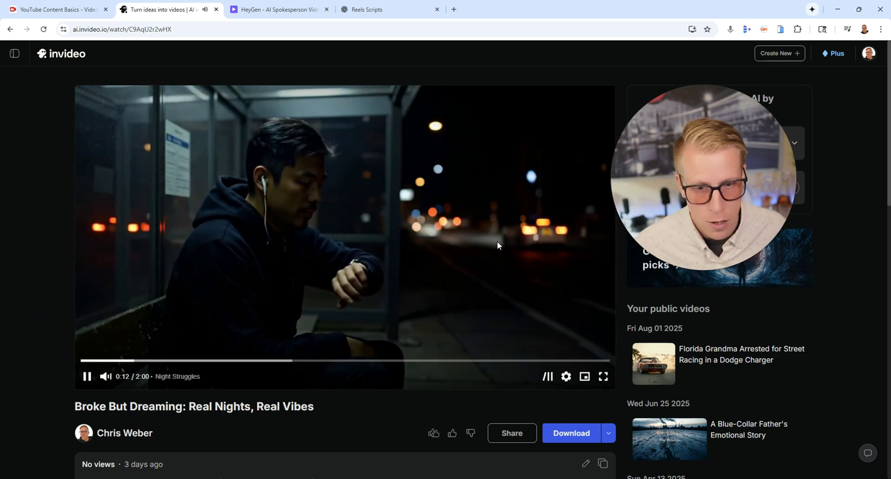
mouse_move(711, 270)
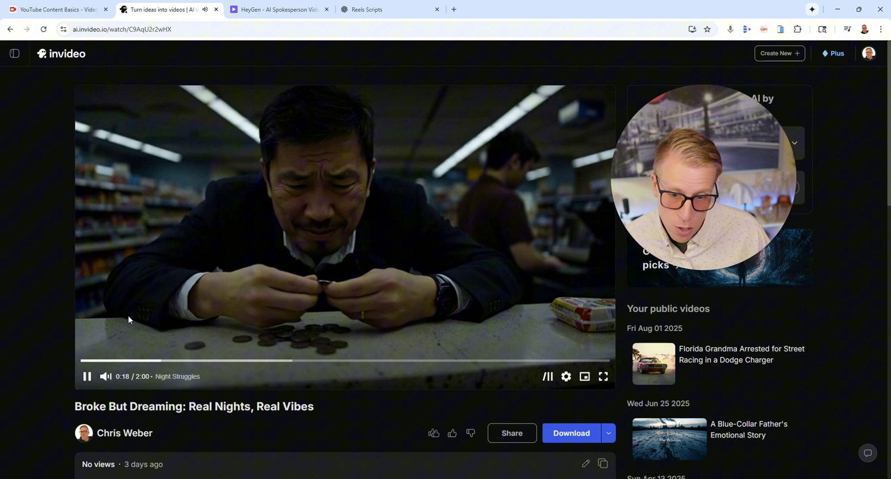
click(205, 361)
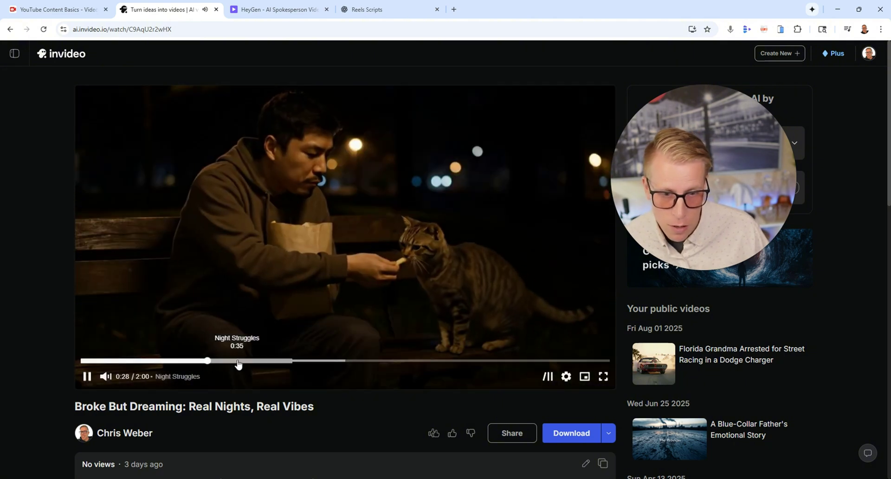
click(87, 376)
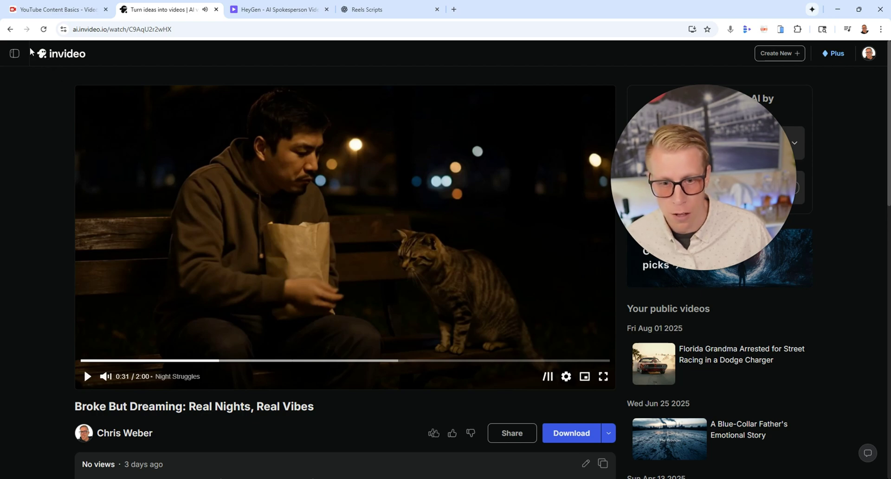
click(10, 29)
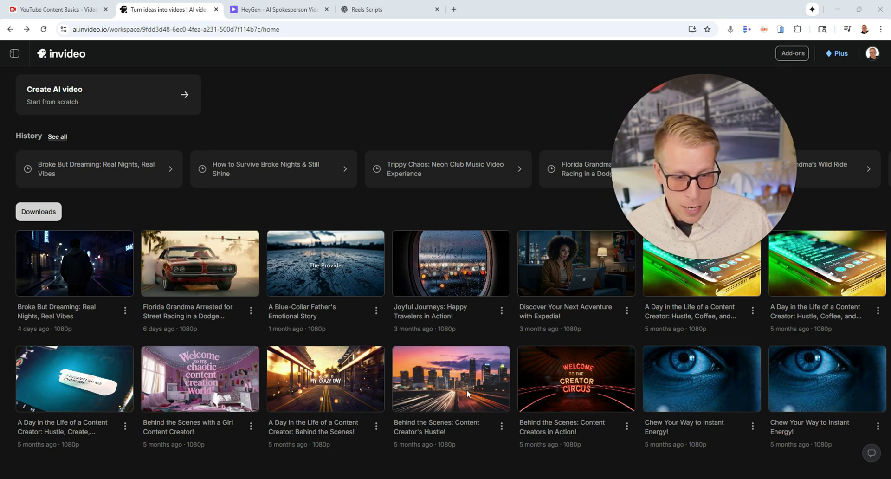
- Skim the Blue-Collar Father's Emotional Story through its house, close-up and factory scenes
click(324, 269)
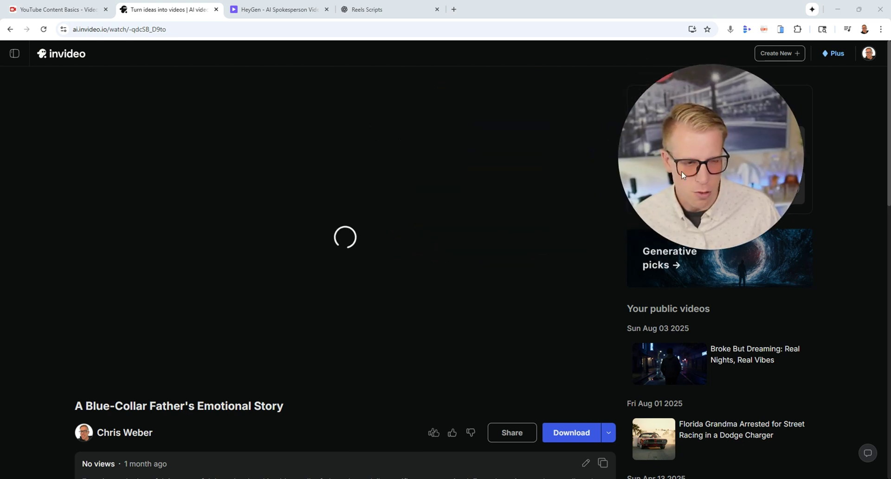
click(114, 361)
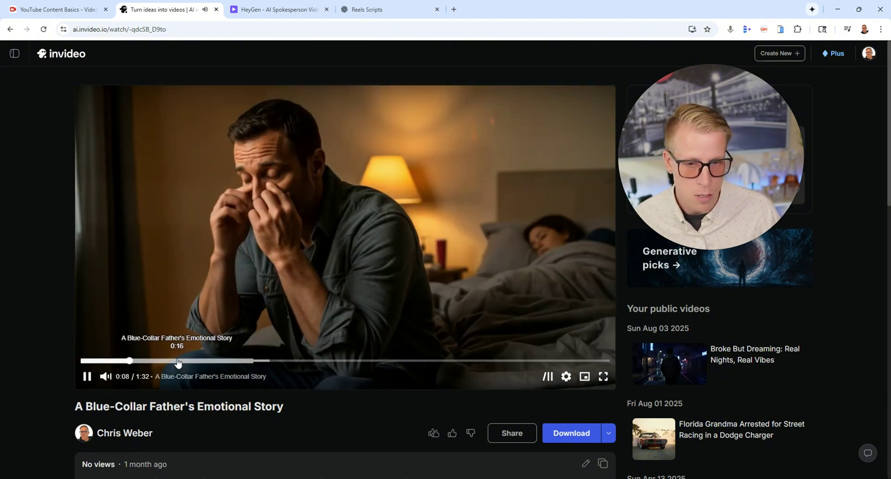
click(178, 361)
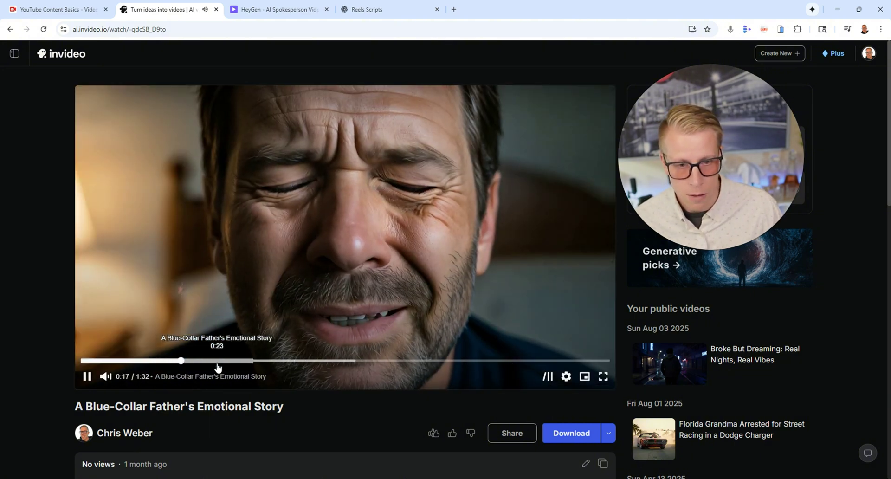
click(218, 361)
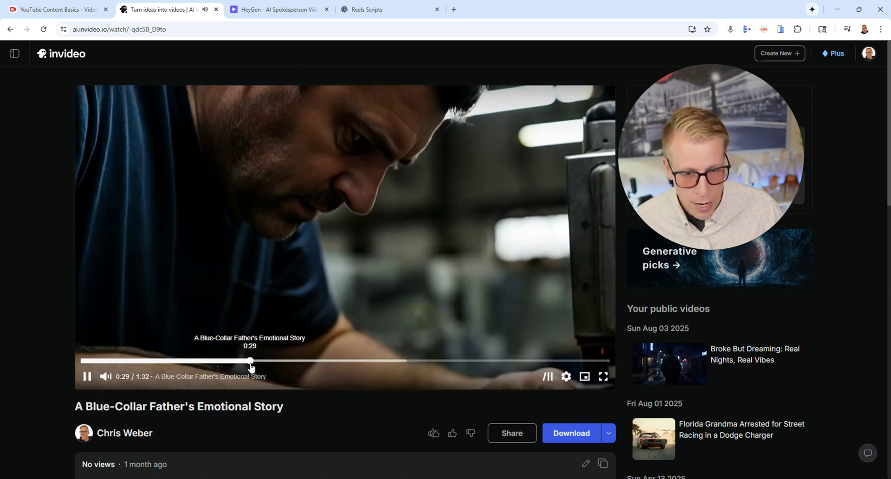
click(253, 361)
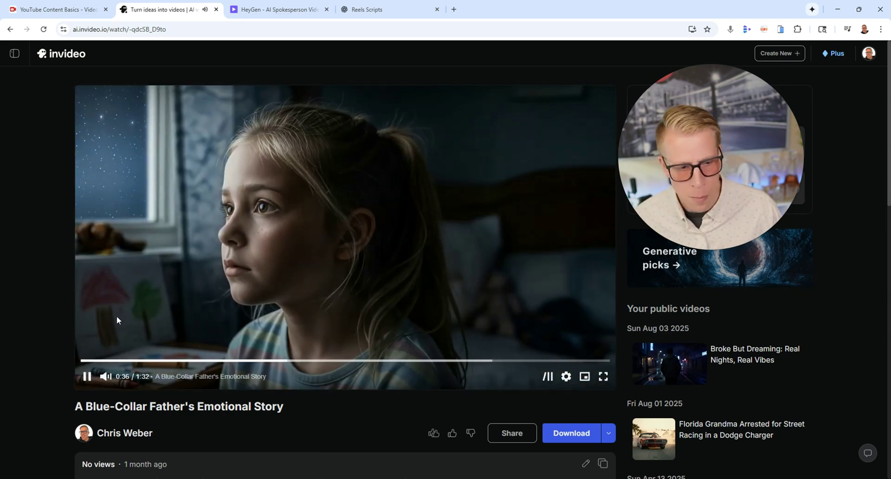
click(87, 376)
- Play the Florida Grandma street-racing video, jumping from 0:09 to the 0:14 palm-tree shot
click(666, 441)
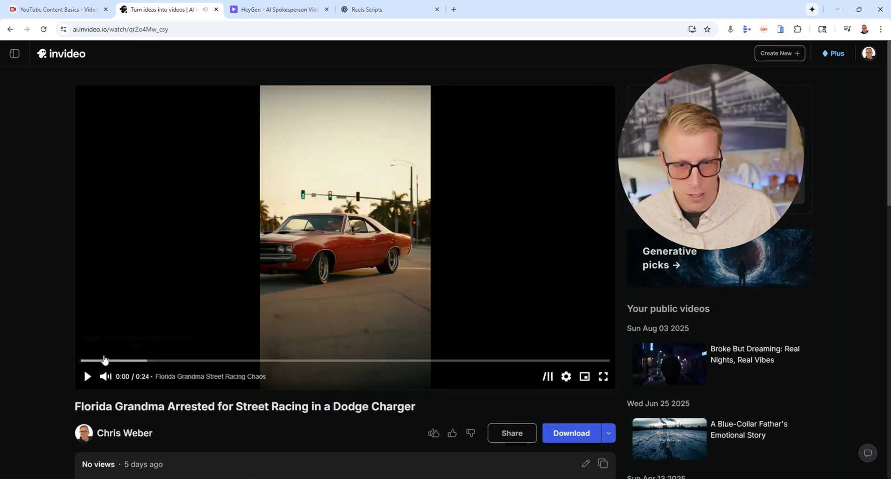
click(88, 377)
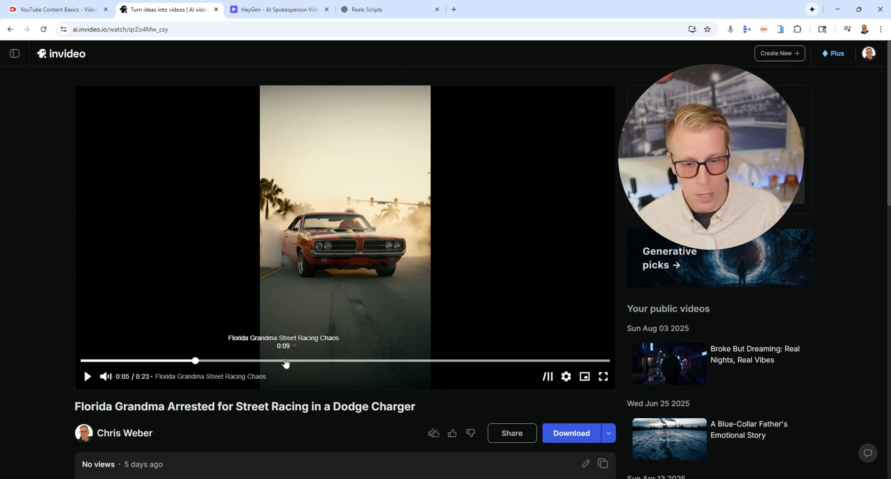
click(285, 363)
click(342, 364)
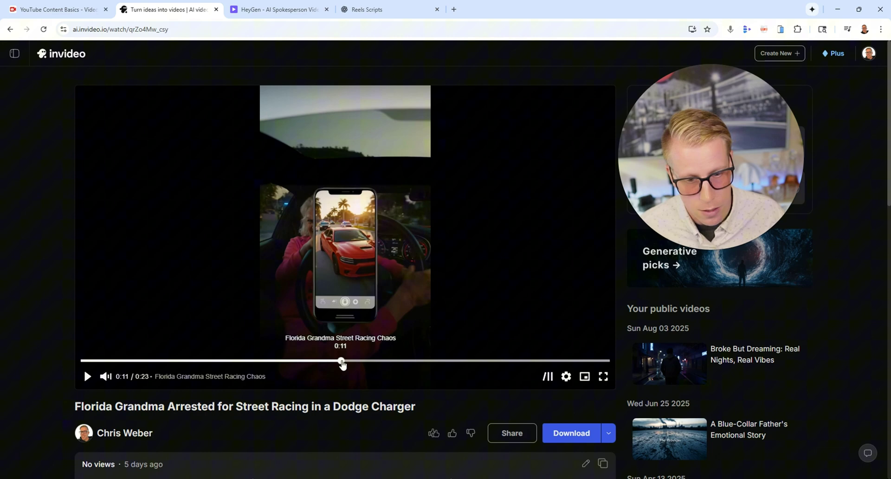
click(405, 365)
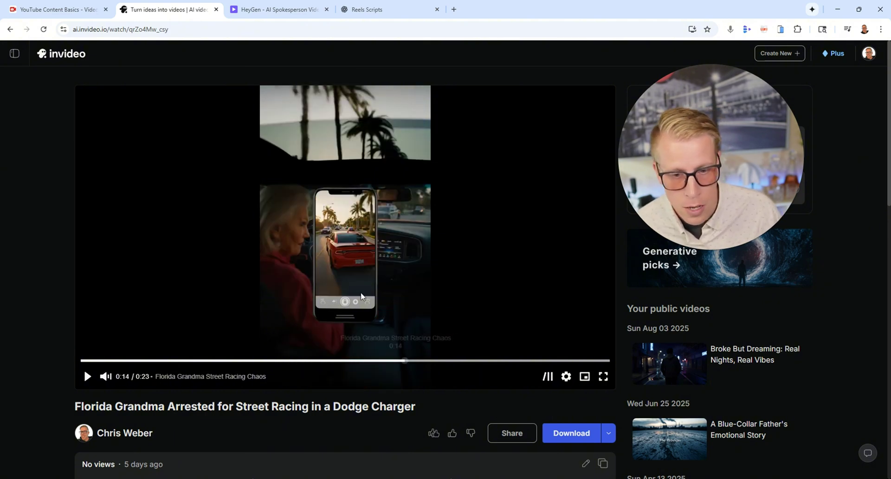
- Play HeyGen's Social Media Influencer video with the volume controls up, then return to Projects
click(283, 9)
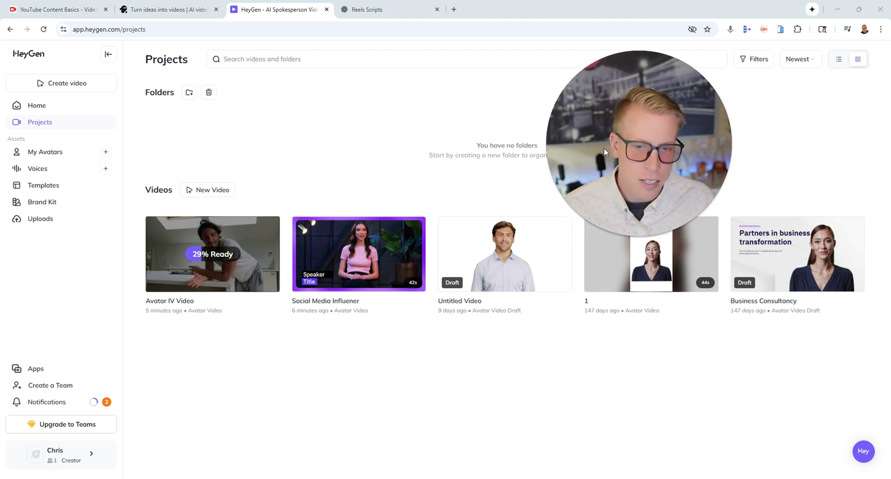
click(380, 268)
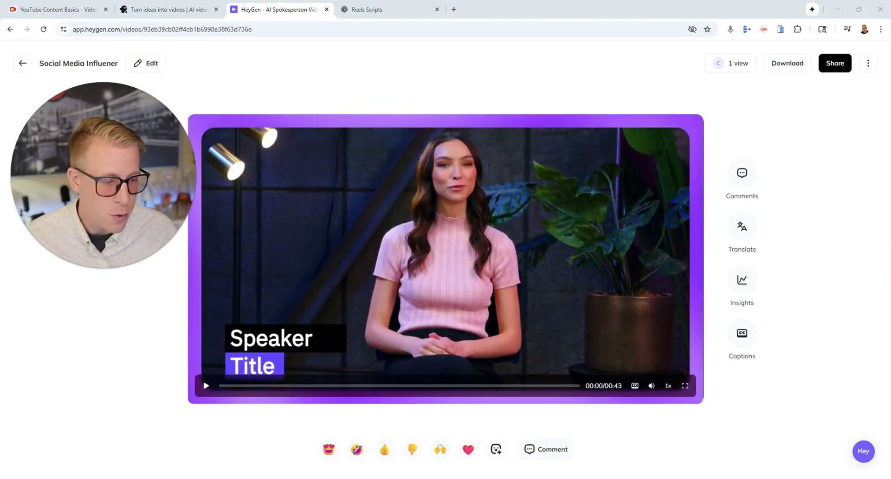
click(816, 478)
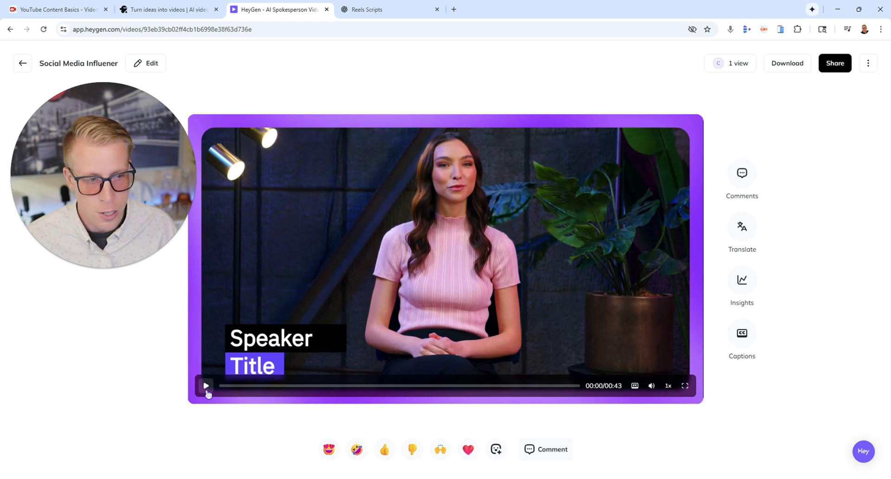
click(206, 386)
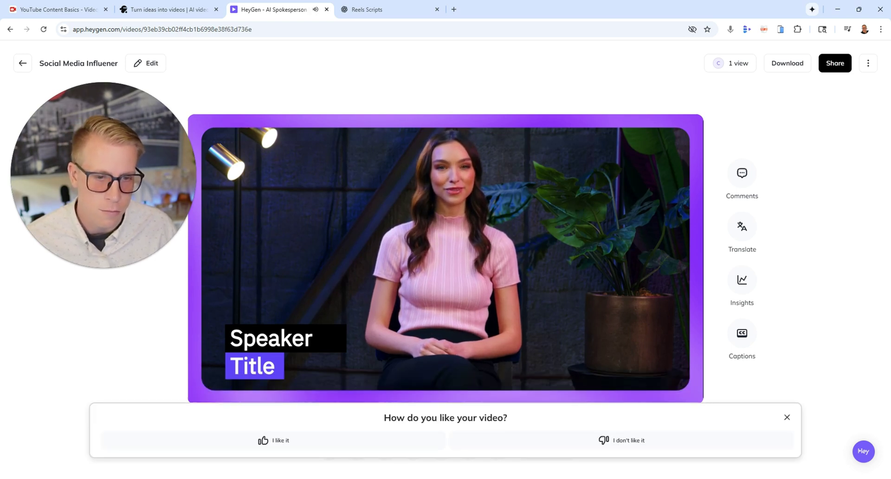
mouse_move(213, 388)
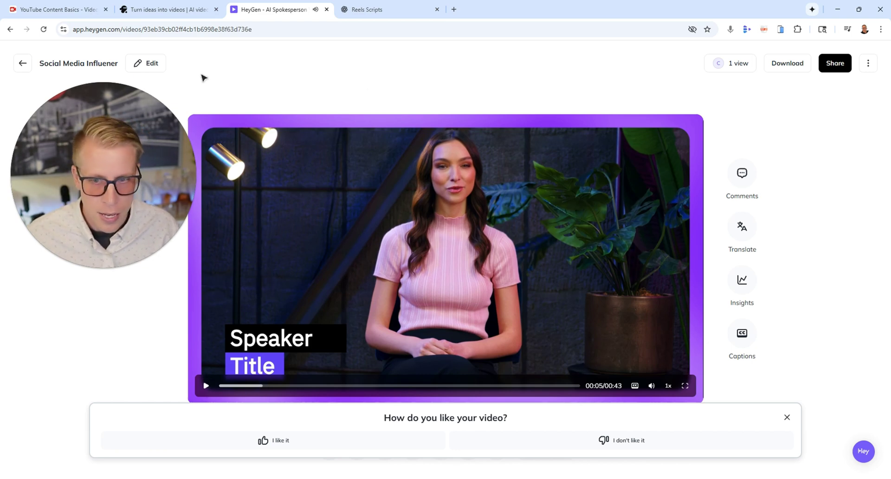
click(22, 65)
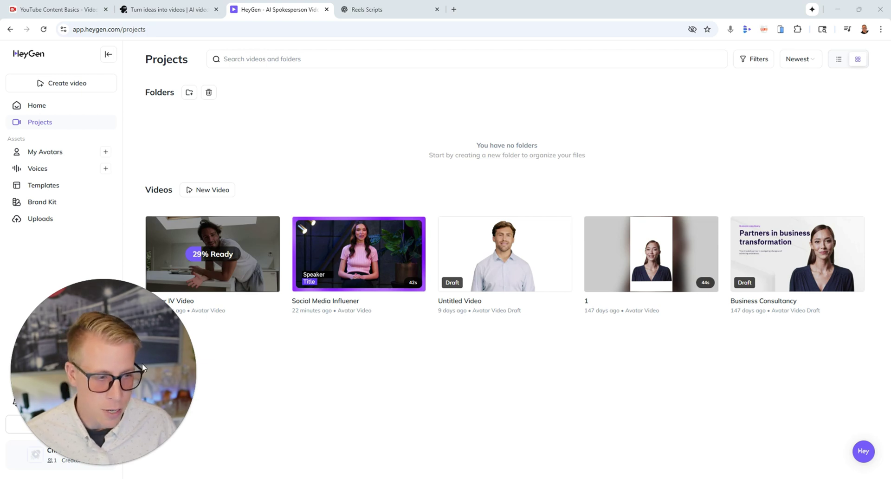
click(111, 465)
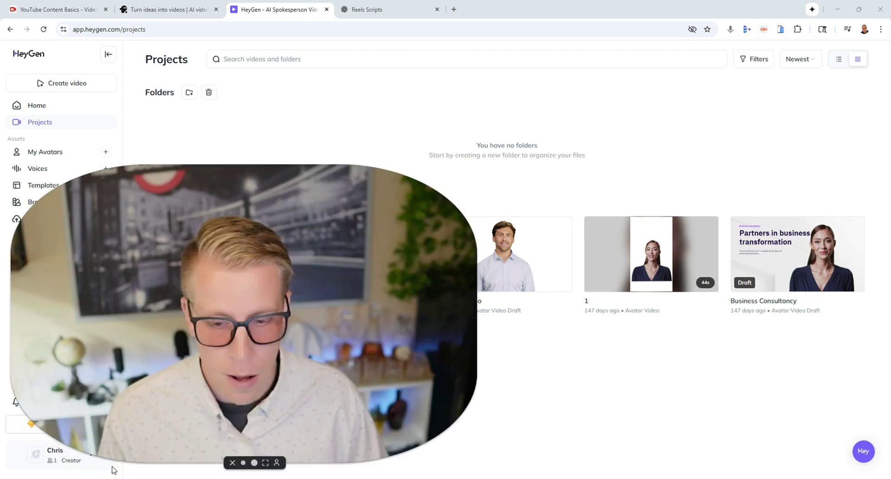